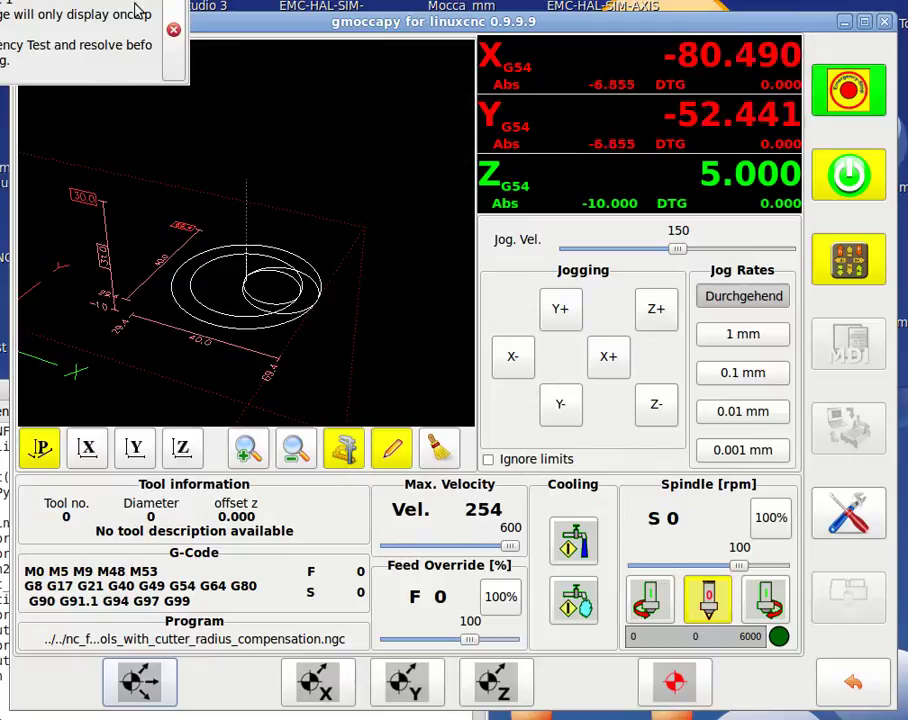
- Raise the jog velocity to 300 and jog the X axis to absolute position 150
left_click(116, 18)
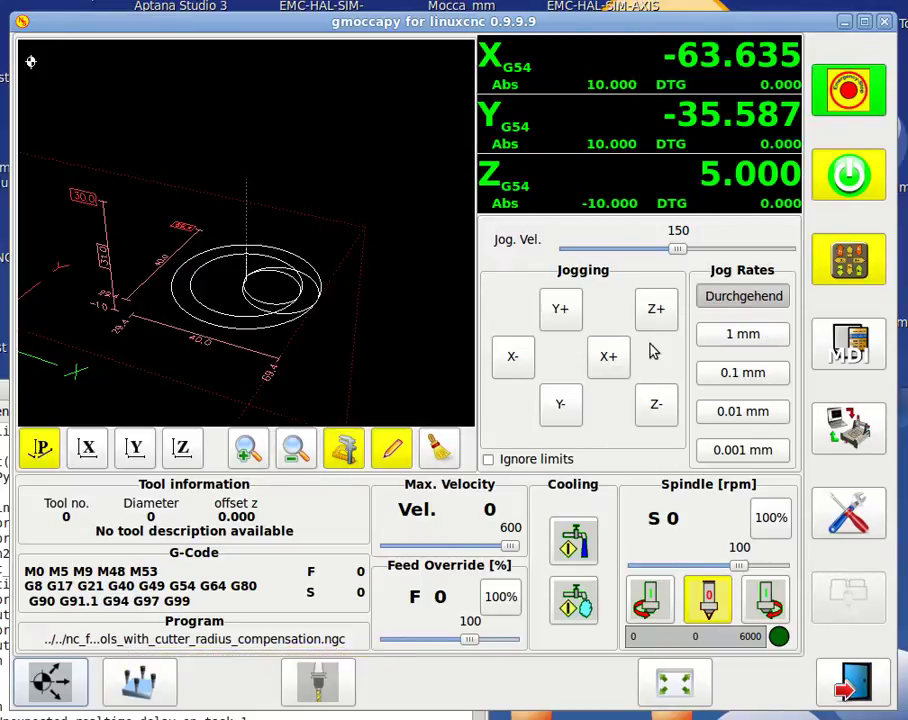
left_click_drag(679, 249, 790, 249)
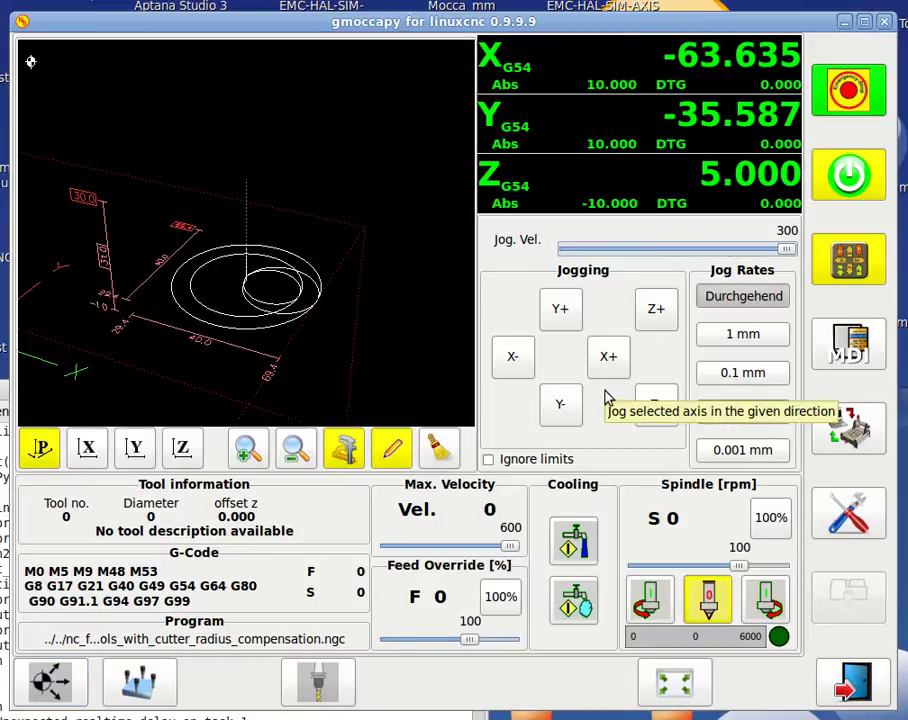
left_click(510, 359)
left_click(612, 358)
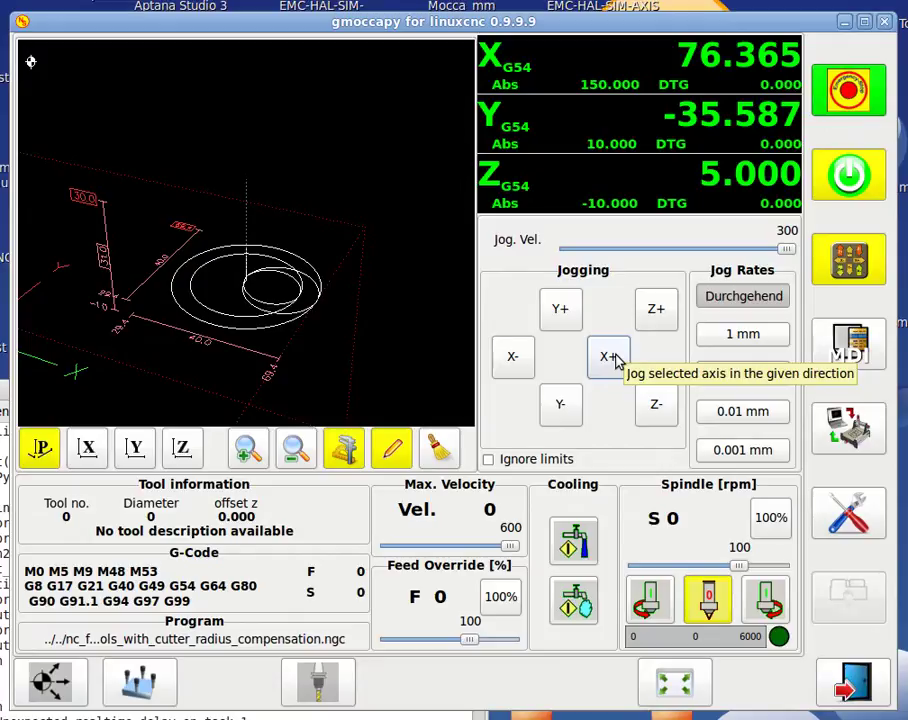
- Set the block height measured from the base table to 51.72 in the touch-off settings
left_click(140, 681)
left_click(409, 681)
left_click(397, 443)
left_click(281, 480)
left_click(388, 516)
left_click(280, 407)
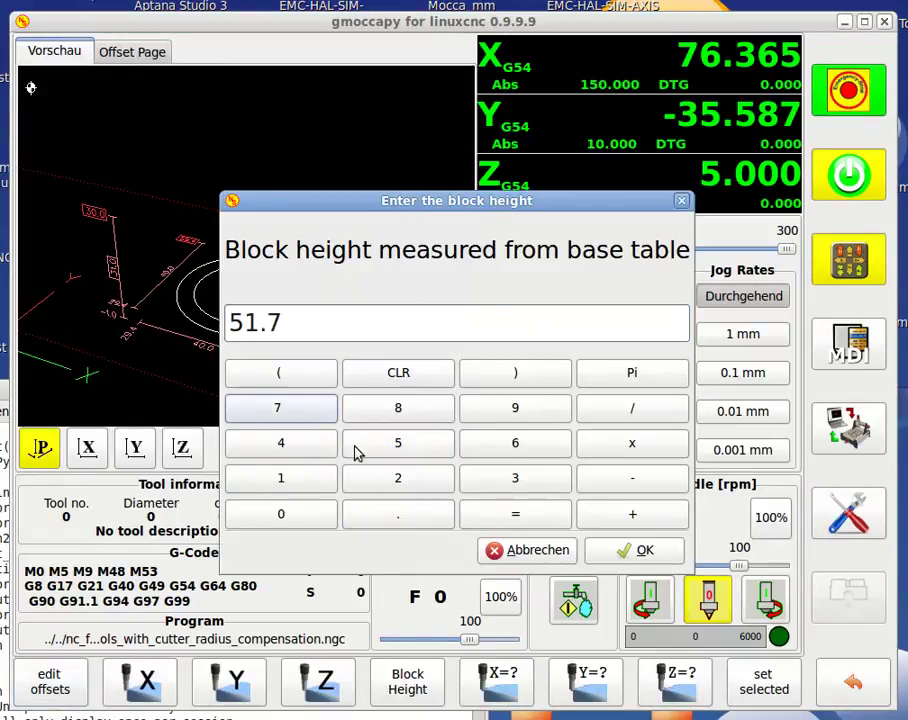
left_click(396, 478)
left_click(645, 549)
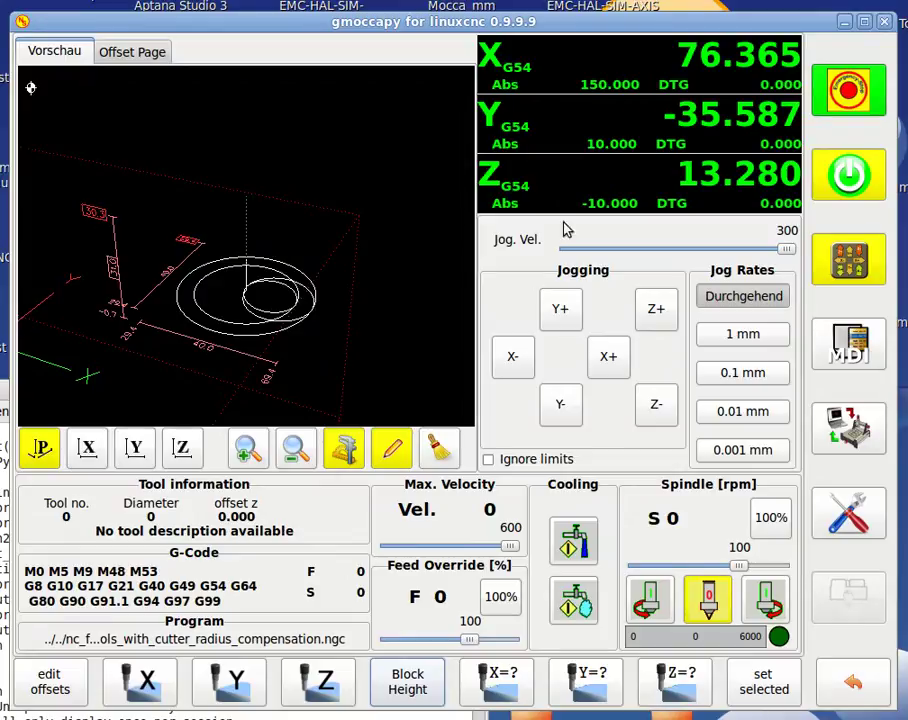
- Jog the machine in X and Y toward the workpiece zero, to about X -4.4 and Y -0.6
left_click(514, 358)
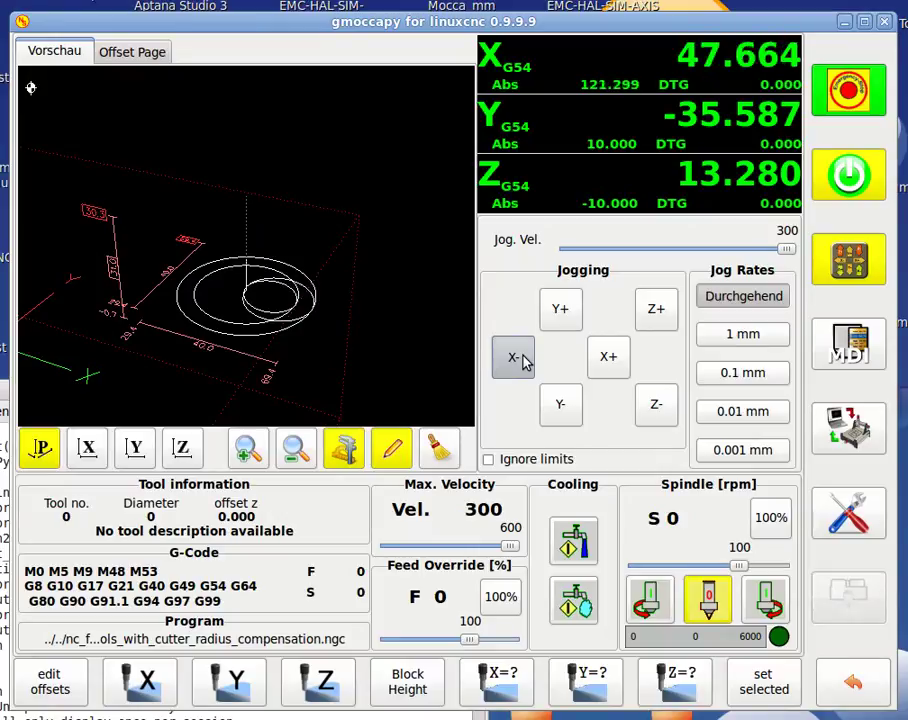
key("Down")
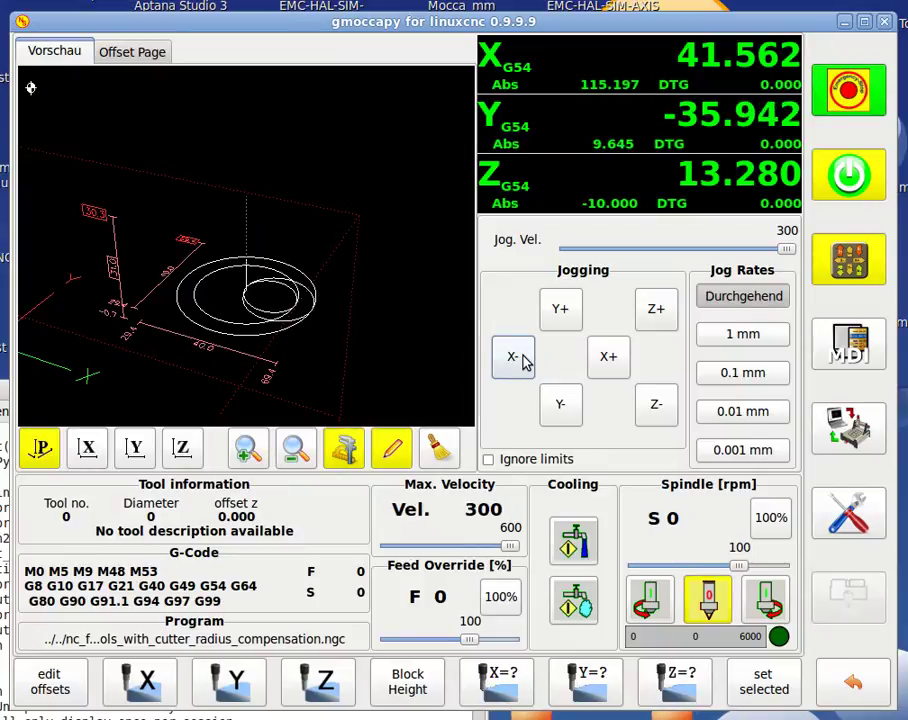
key("Left")
key("Right")
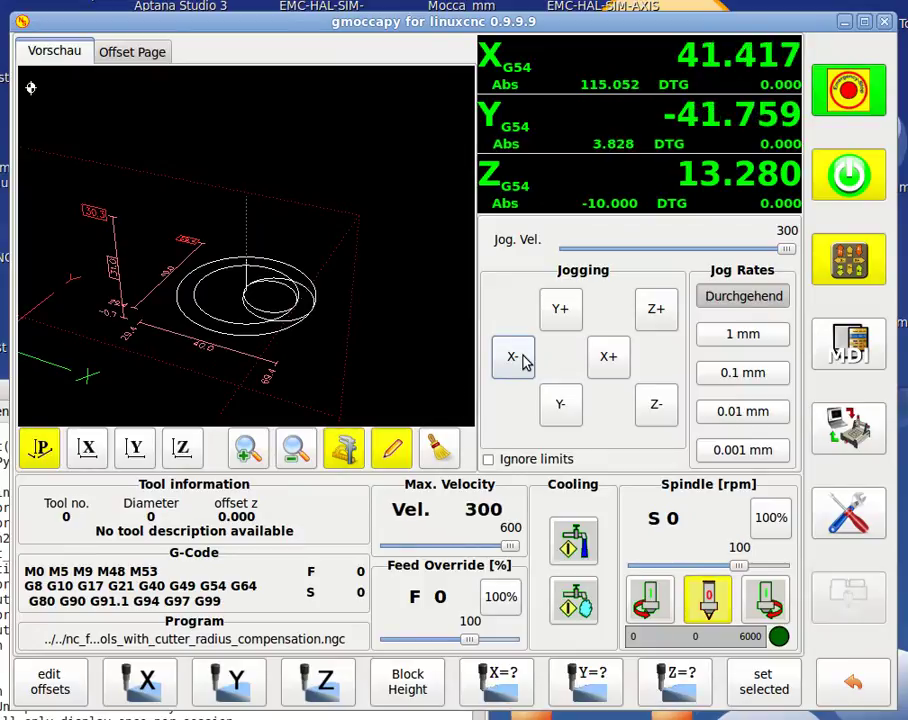
key("Up")
key("Down")
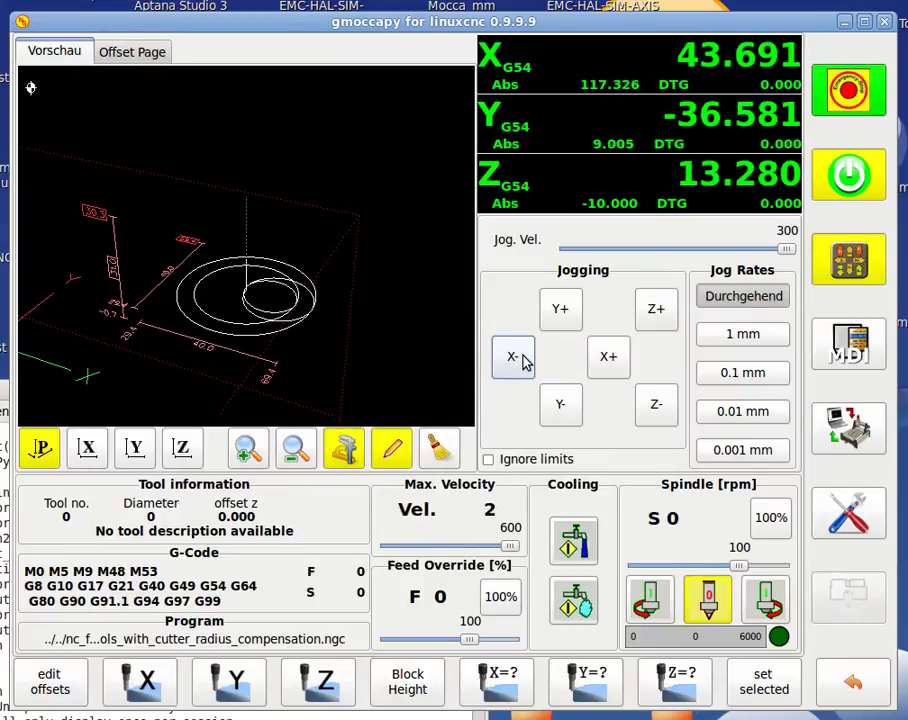
key("Up")
key("Left")
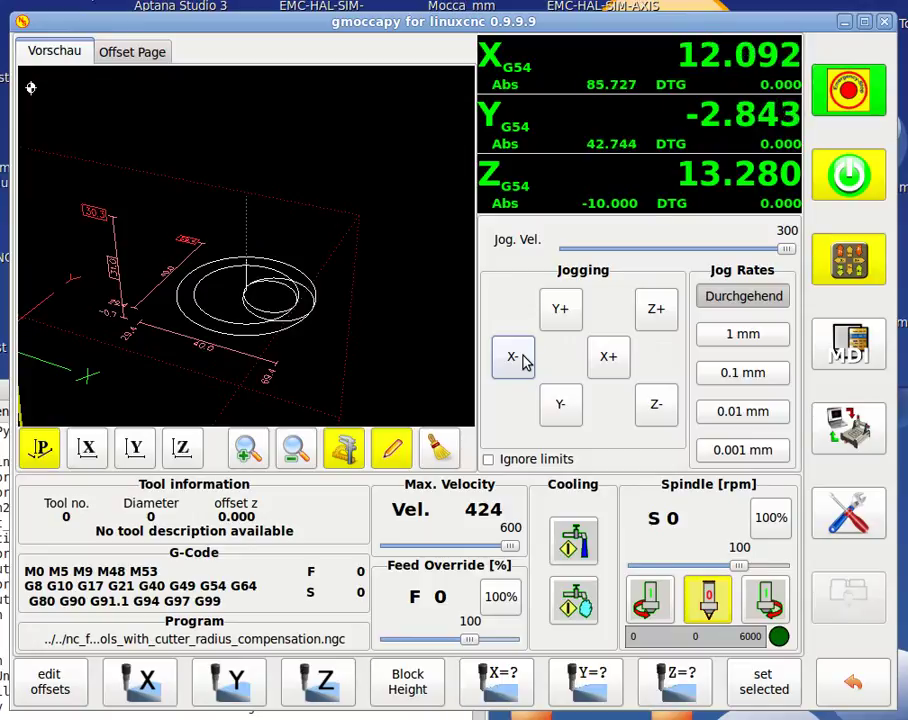
key("Down")
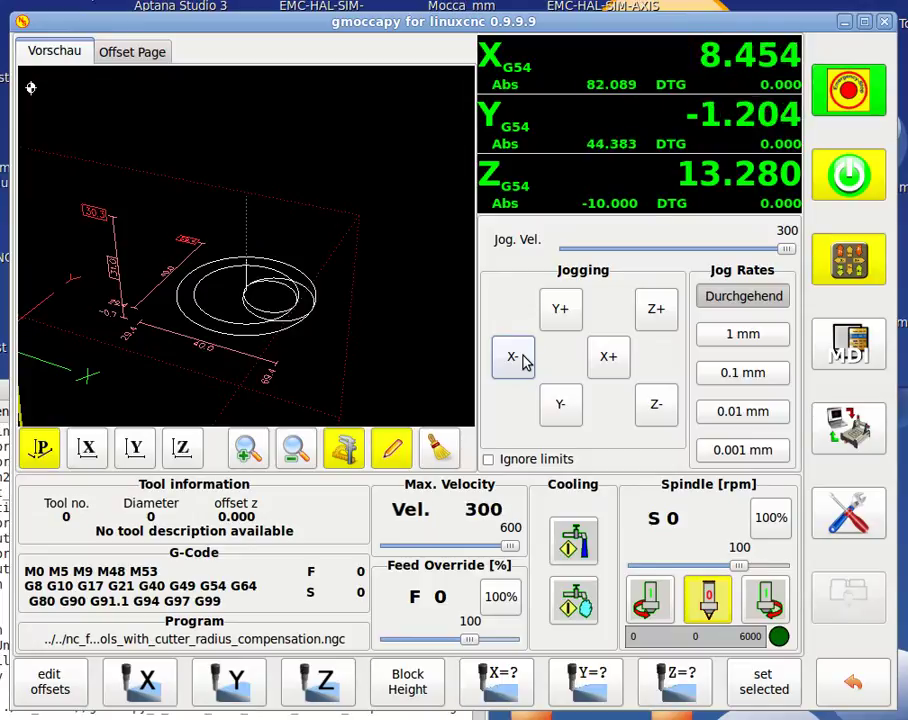
key("Up")
key("Left")
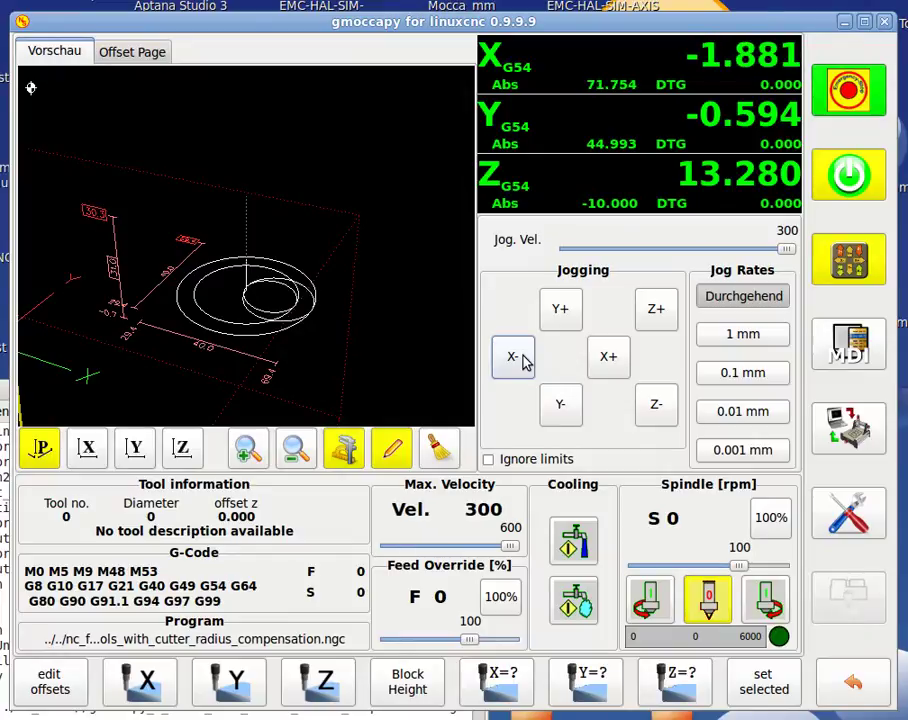
- Lower the Z axis to about -3.0 and jog X to about -5.4
key("Page_Down")
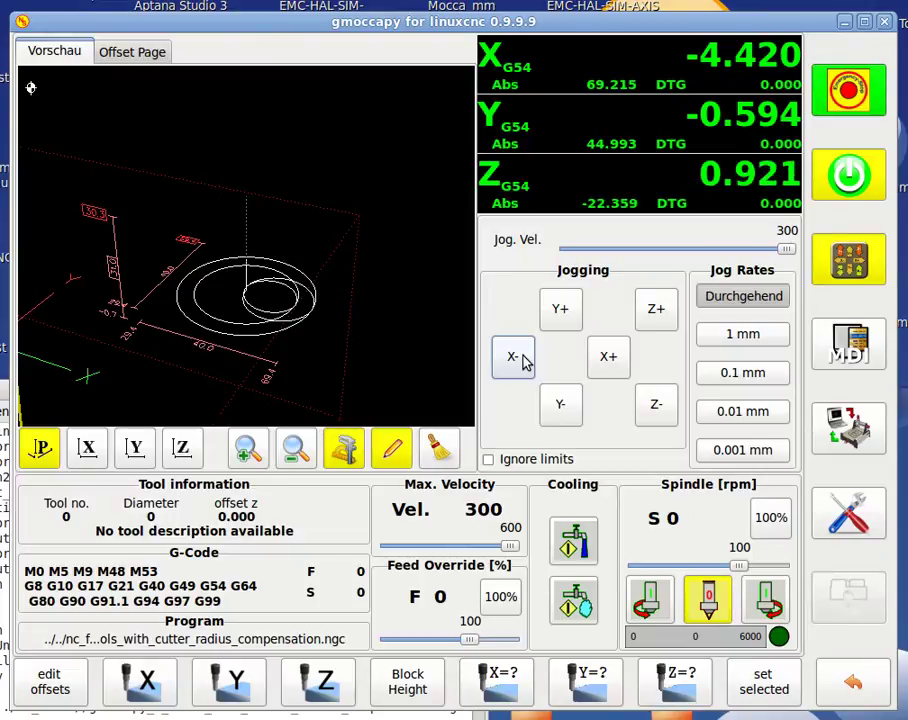
key("Page_Down")
key("Left")
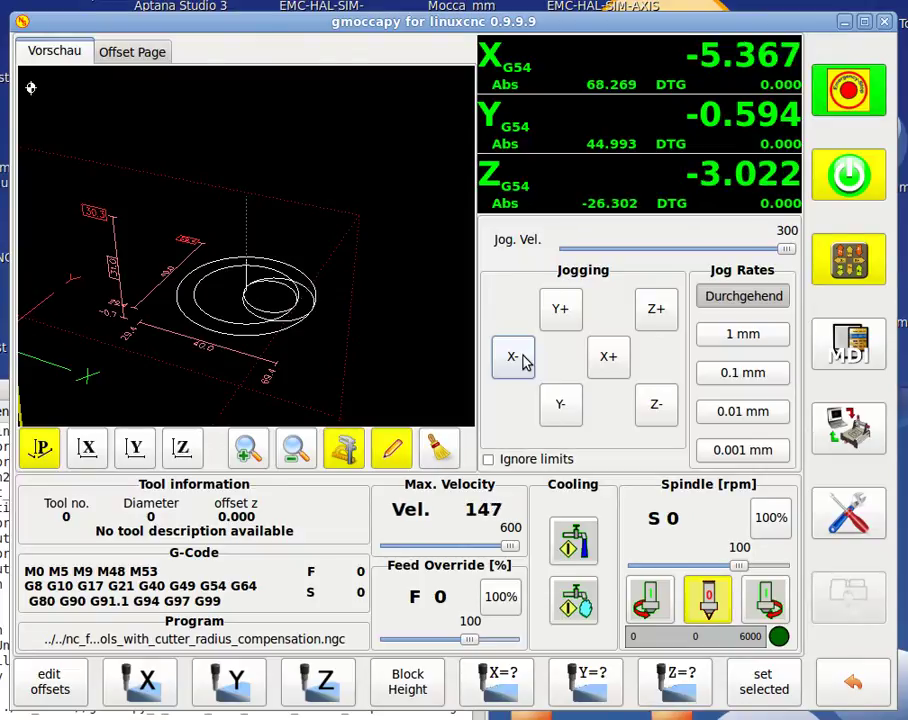
- Fine-jog to about X -0.8 and Y -0.4, and touch off both X and Y to 0 there
key("Right")
key("Up")
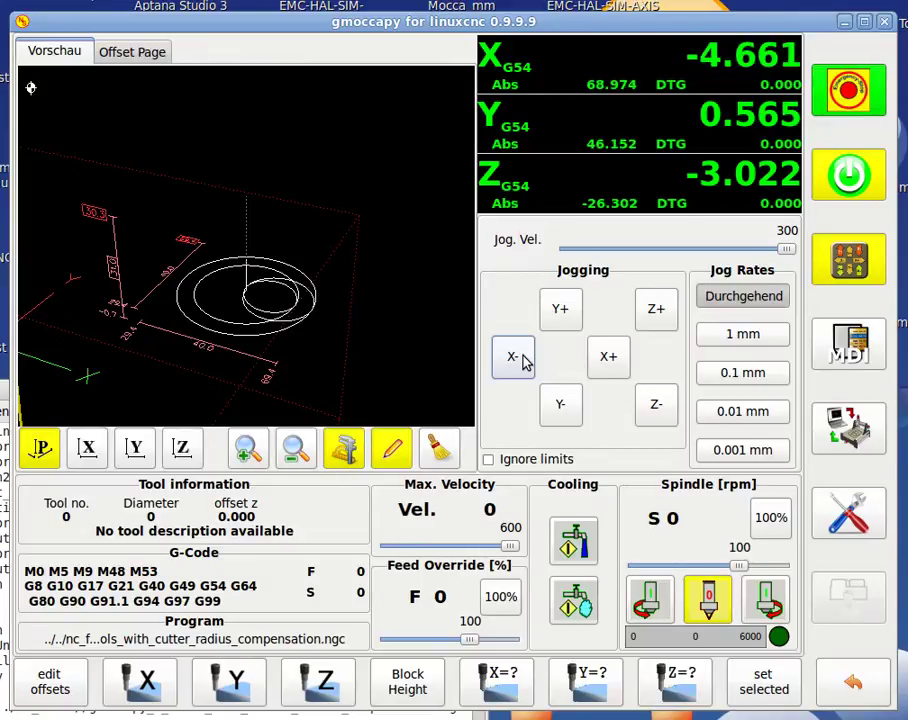
key("Left")
key("Left")
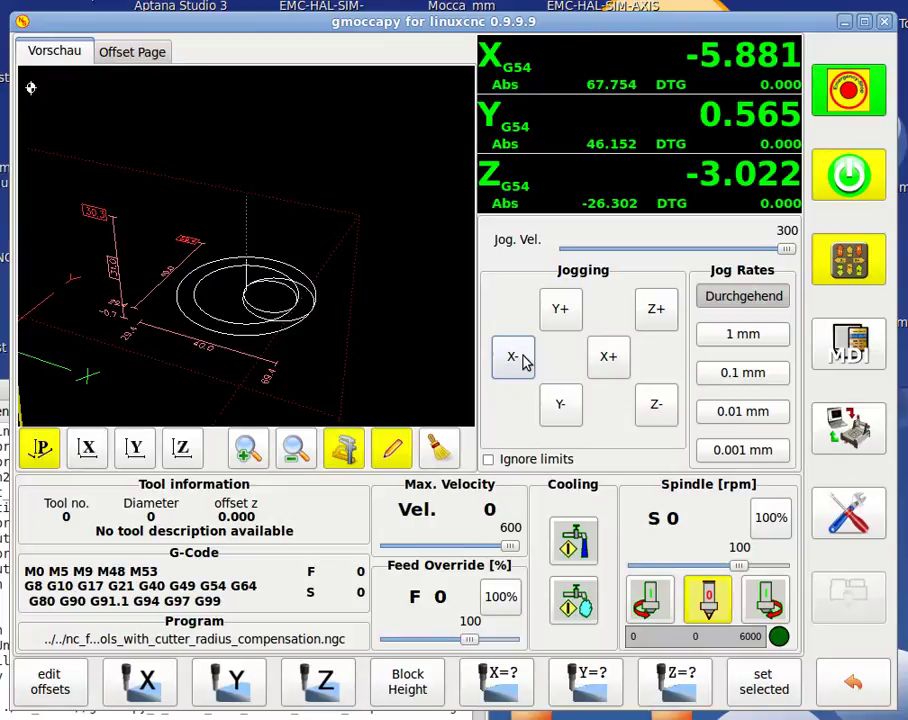
key("Right")
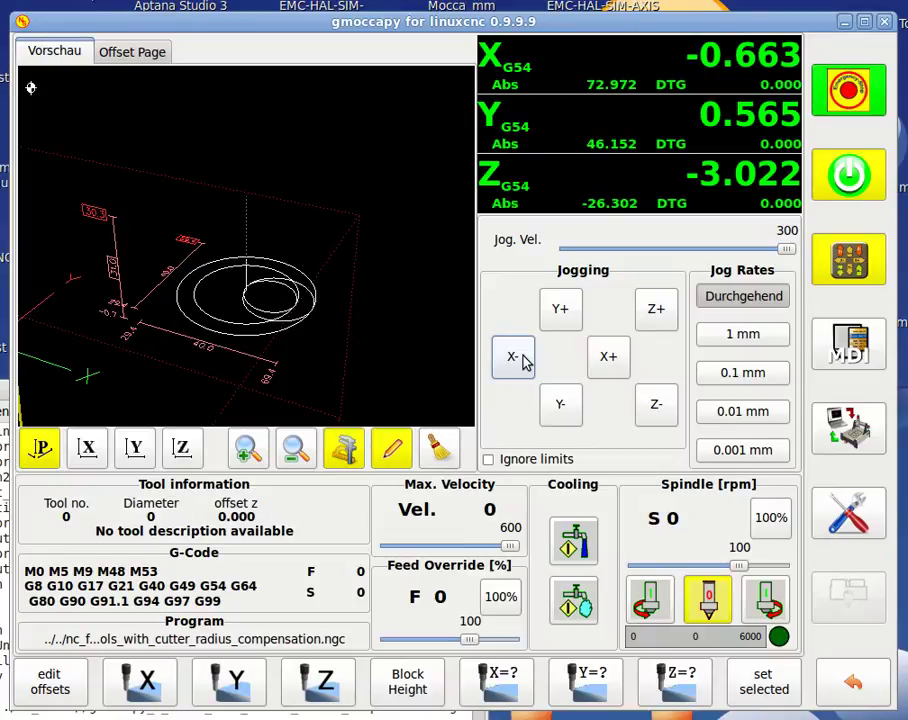
key("Left")
key("Up")
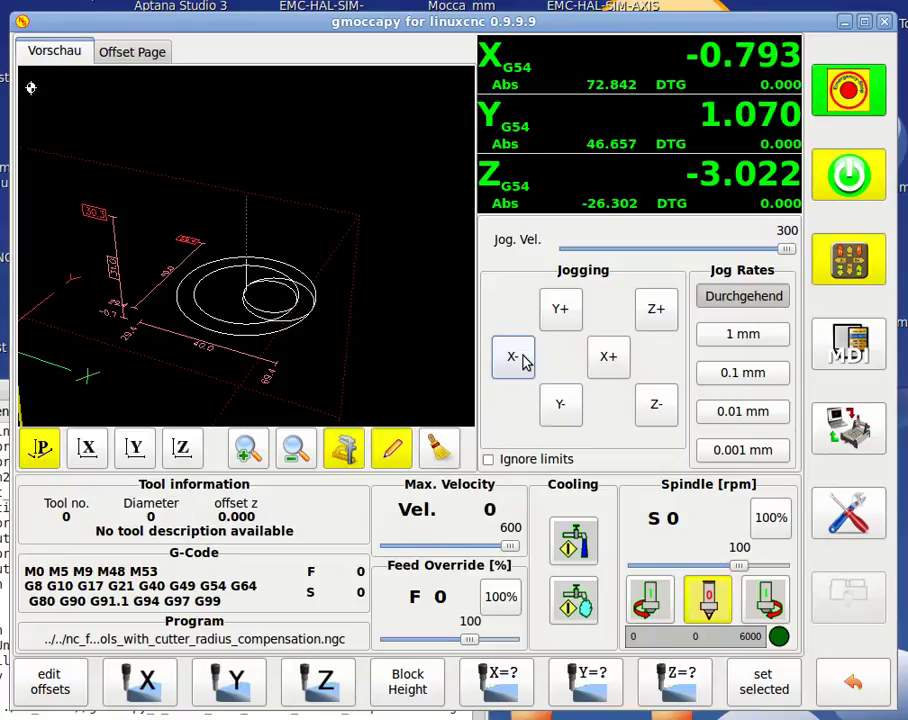
key("Down")
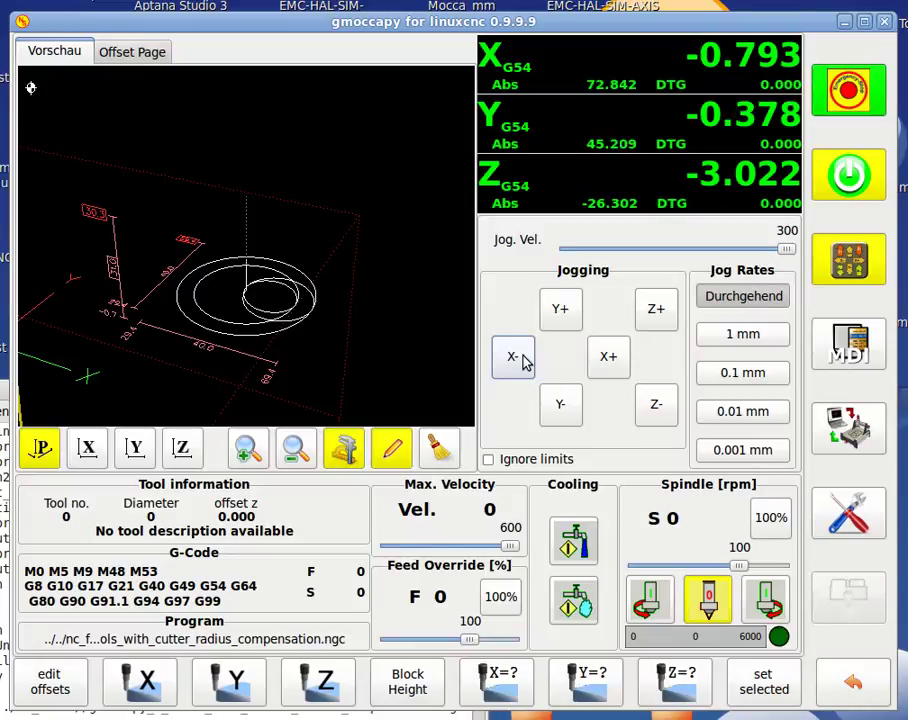
left_click(146, 684)
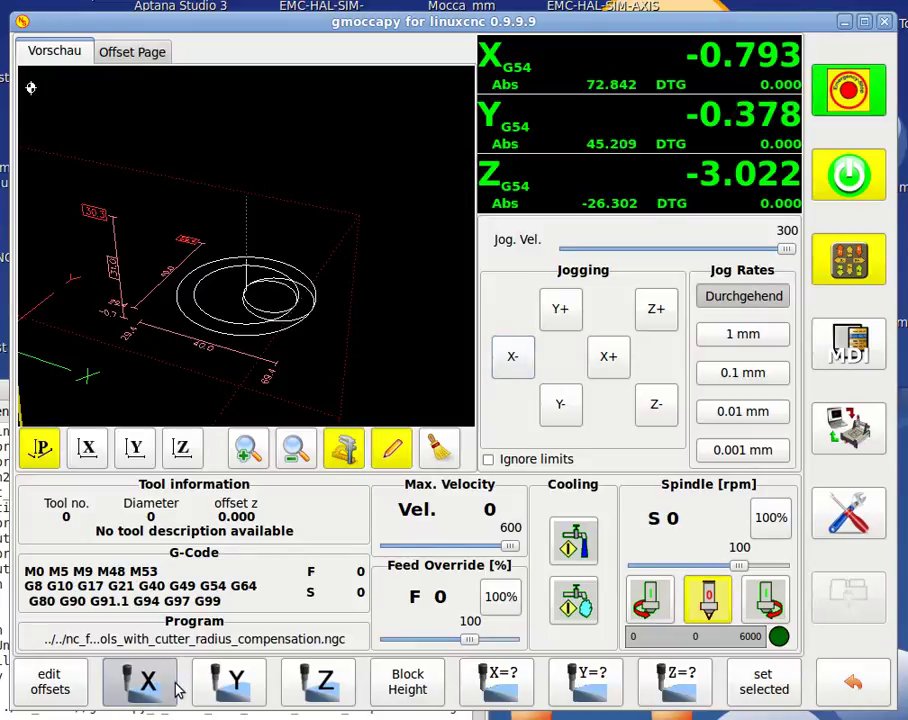
left_click(238, 688)
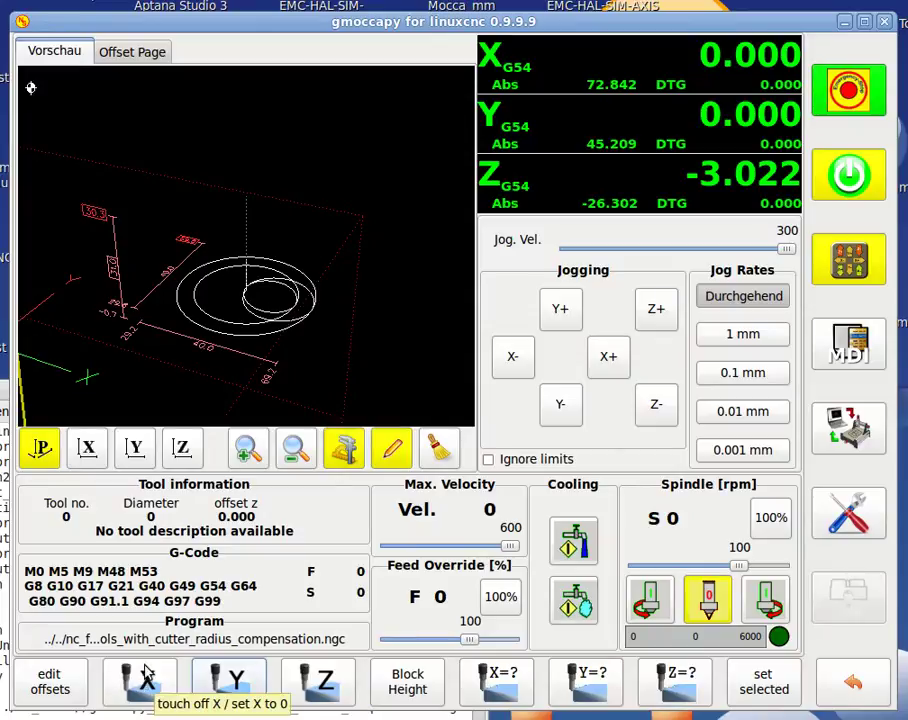
- Switch to automatic mode and load the program toolmeasurementdemo.ngc
middle_click_drag(118, 296, 152, 340)
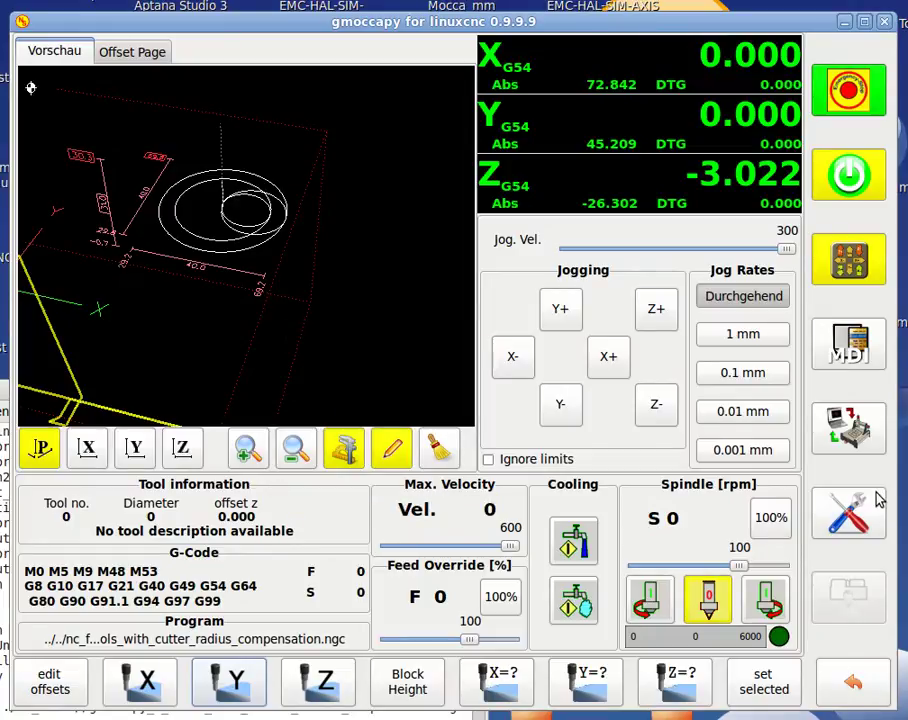
left_click(849, 423)
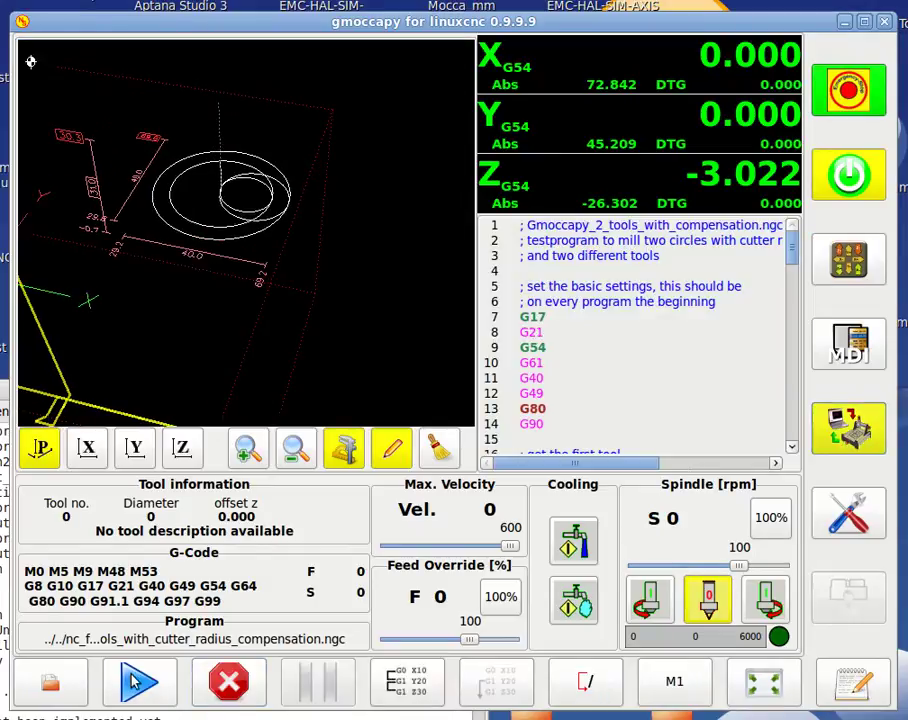
left_click(51, 684)
left_click(235, 185)
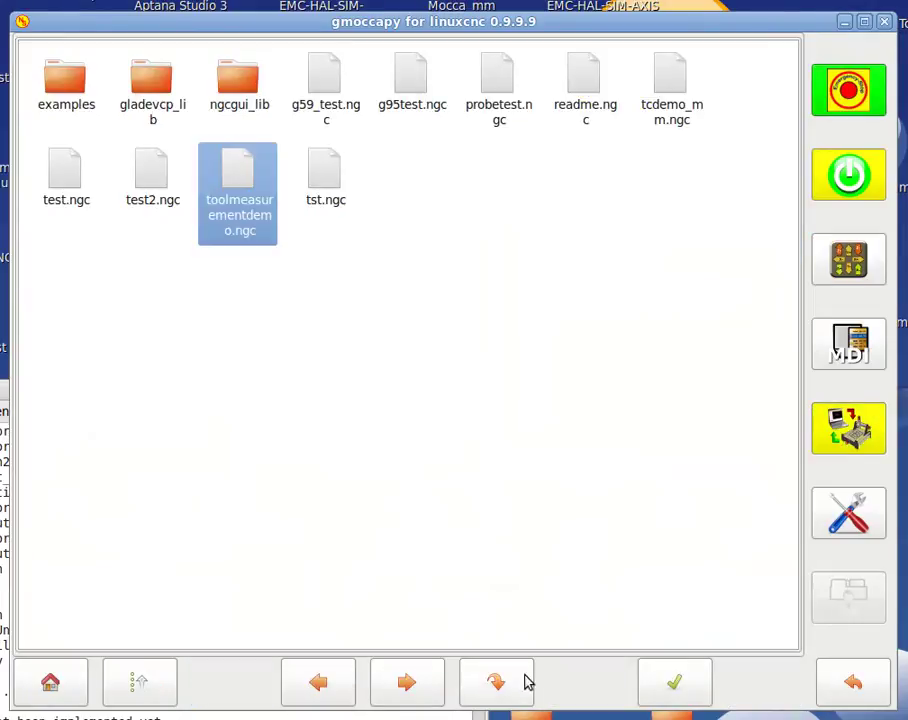
left_click(675, 684)
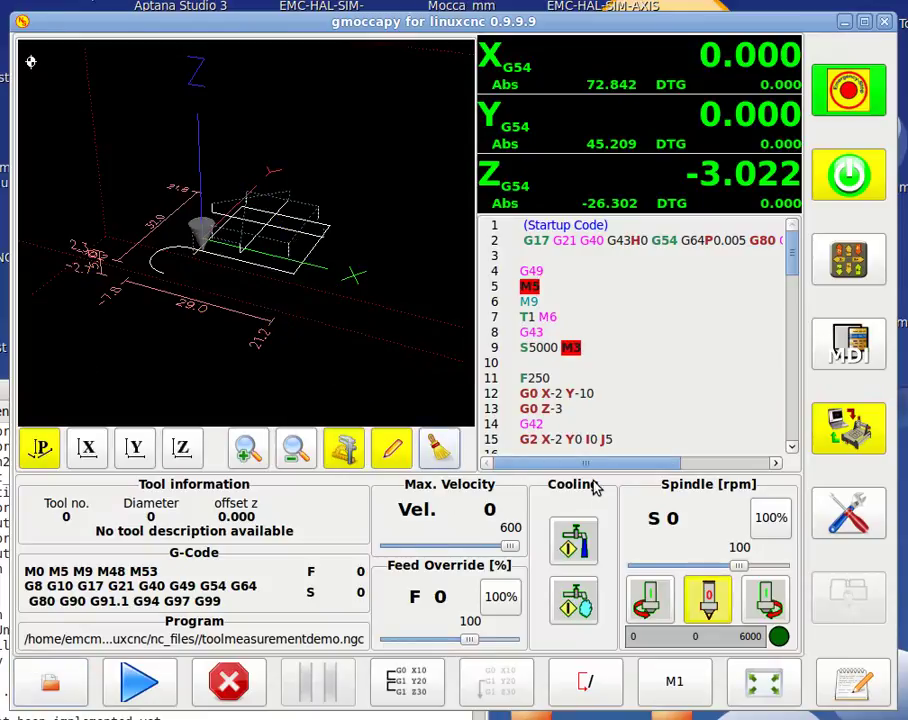
- Run the loaded program, confirming the manual changes to tool 1 (0,8 mm HOLEX aluminium cutter) and tool 2 (60° TC pilot drill)
left_click(145, 684)
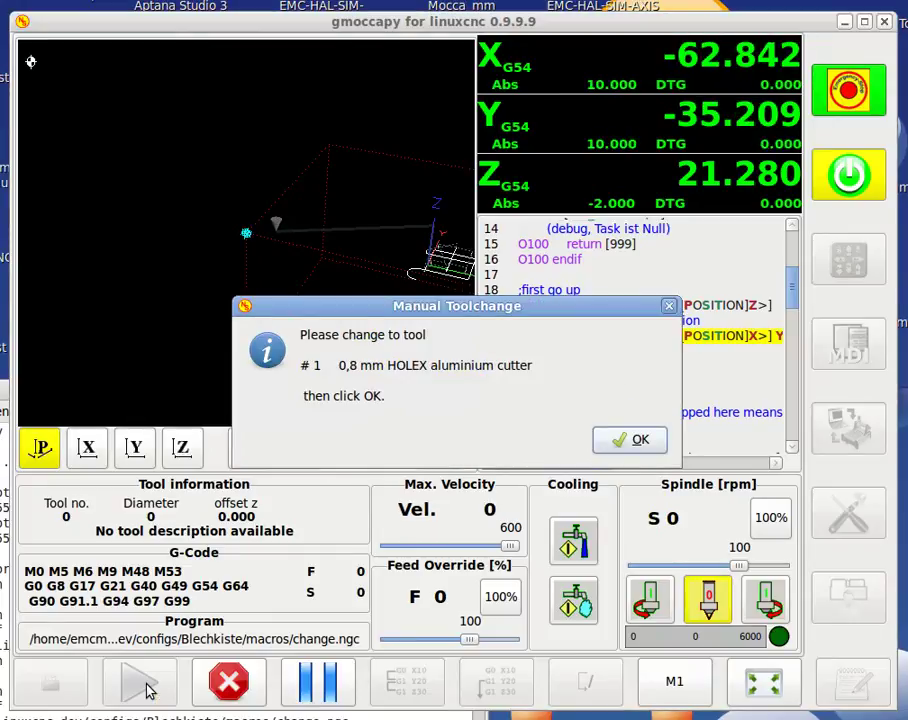
left_click(631, 441)
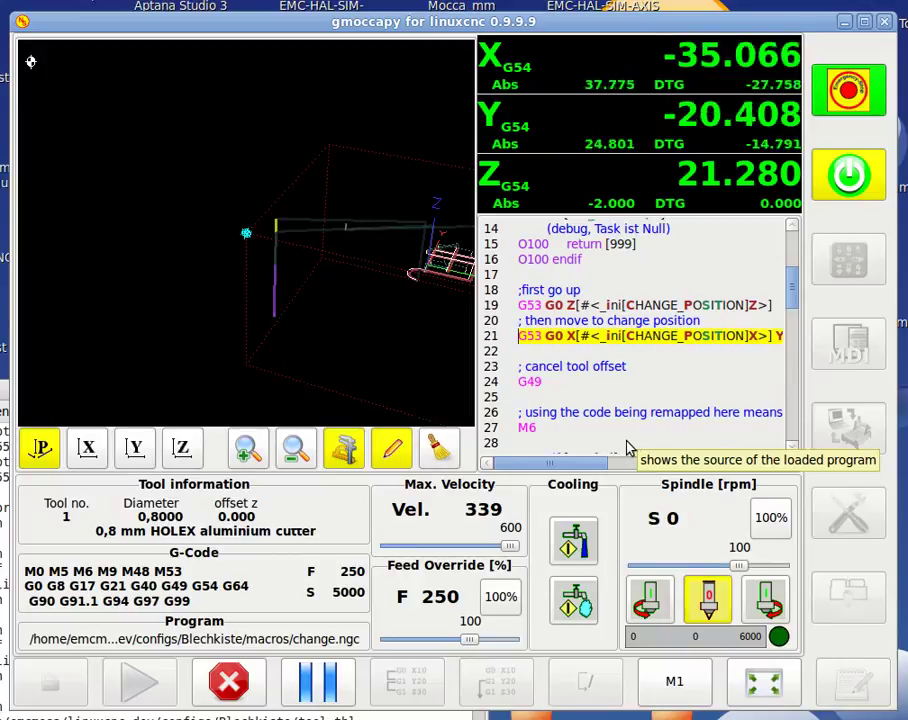
left_click_drag(405, 278, 290, 265)
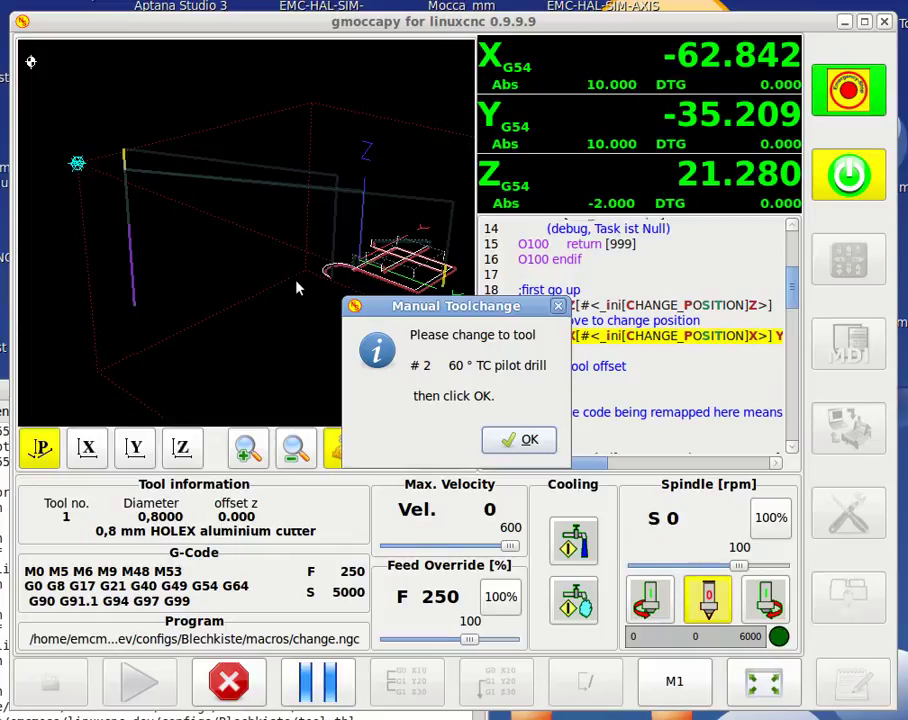
left_click(523, 446)
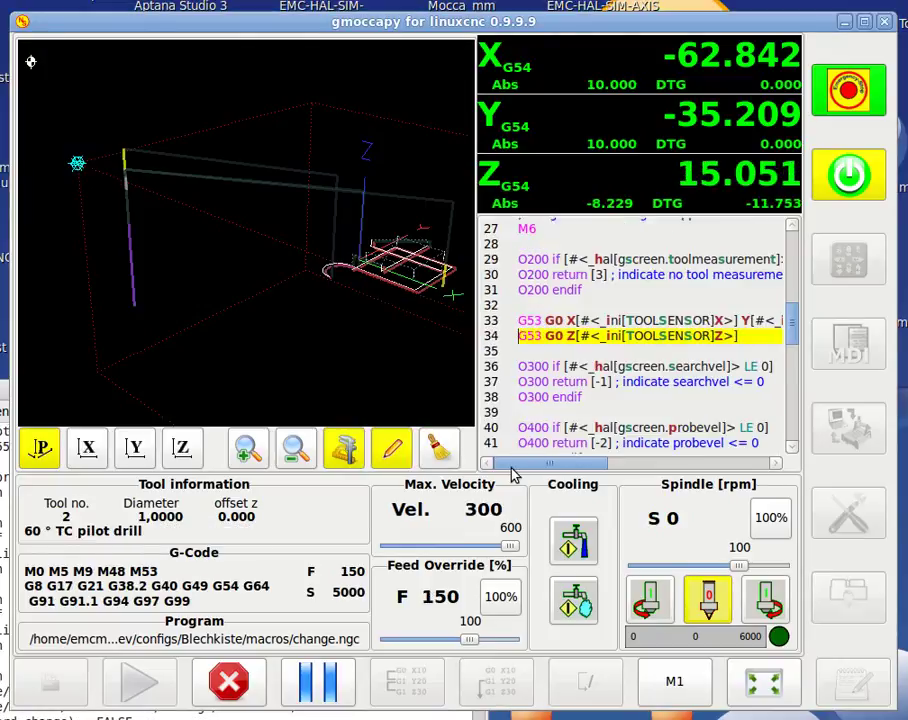